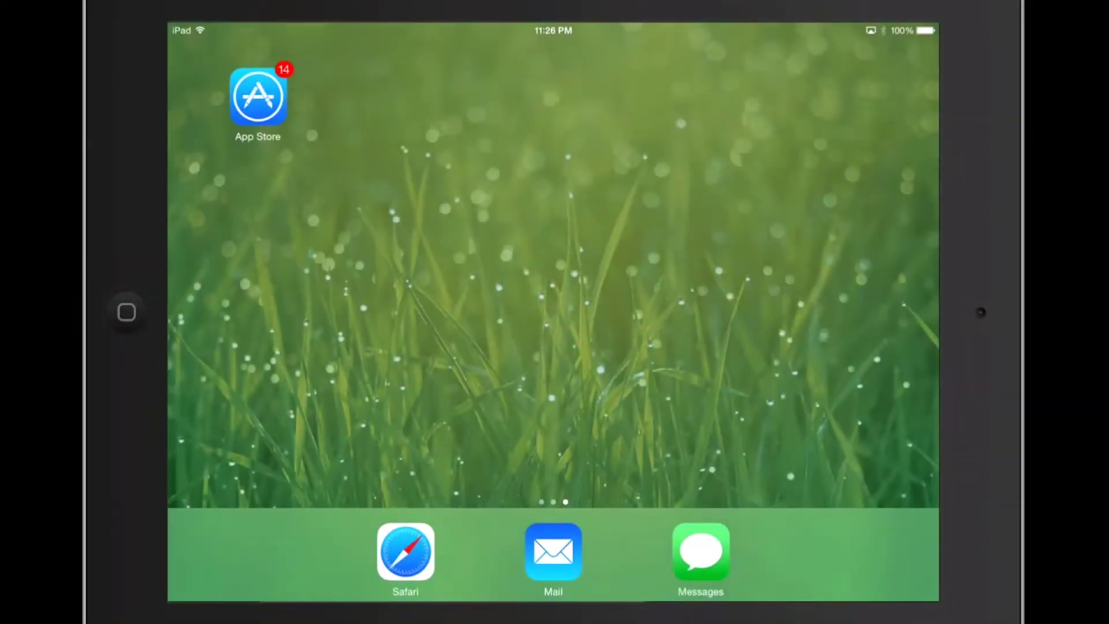
Step: Download Microsoft Remote Desktop from the App Store and launch it
left_click(258, 97)
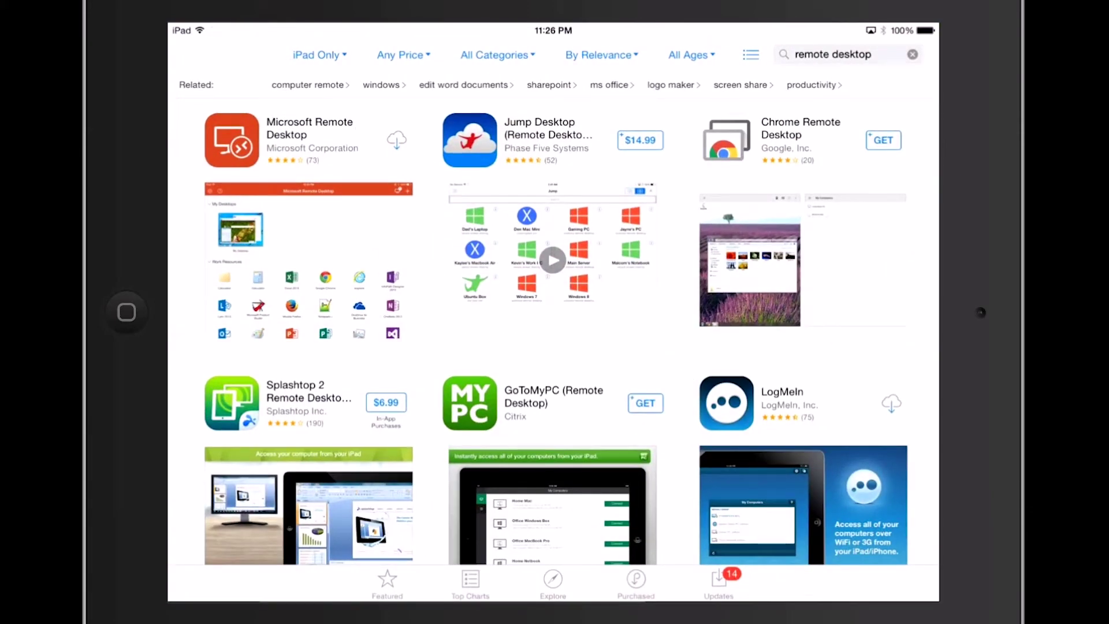
left_click(396, 140)
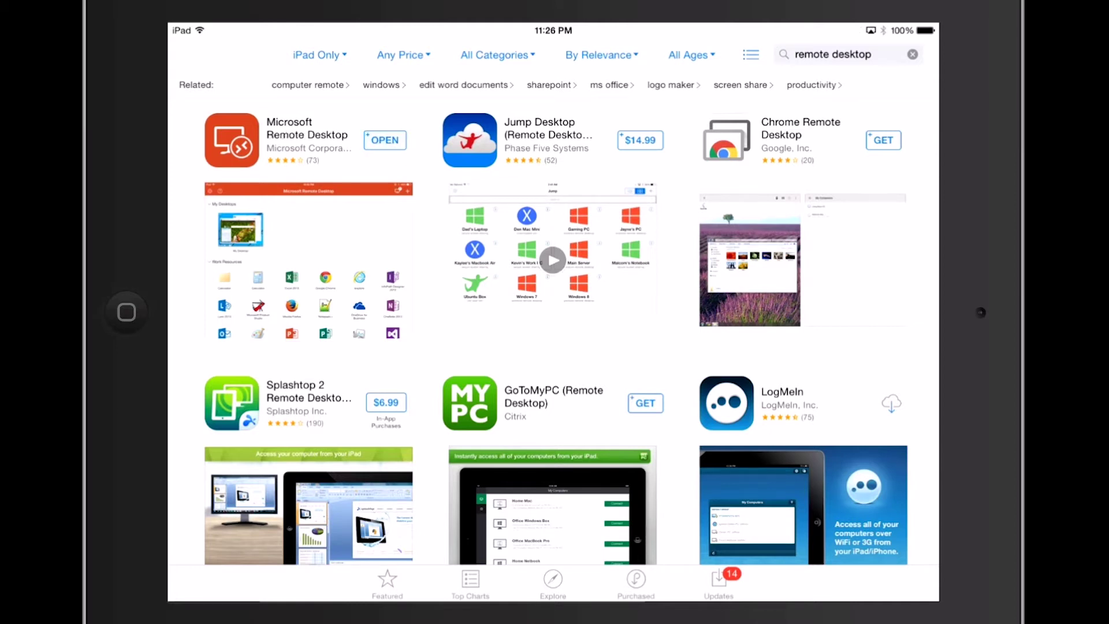
left_click(383, 140)
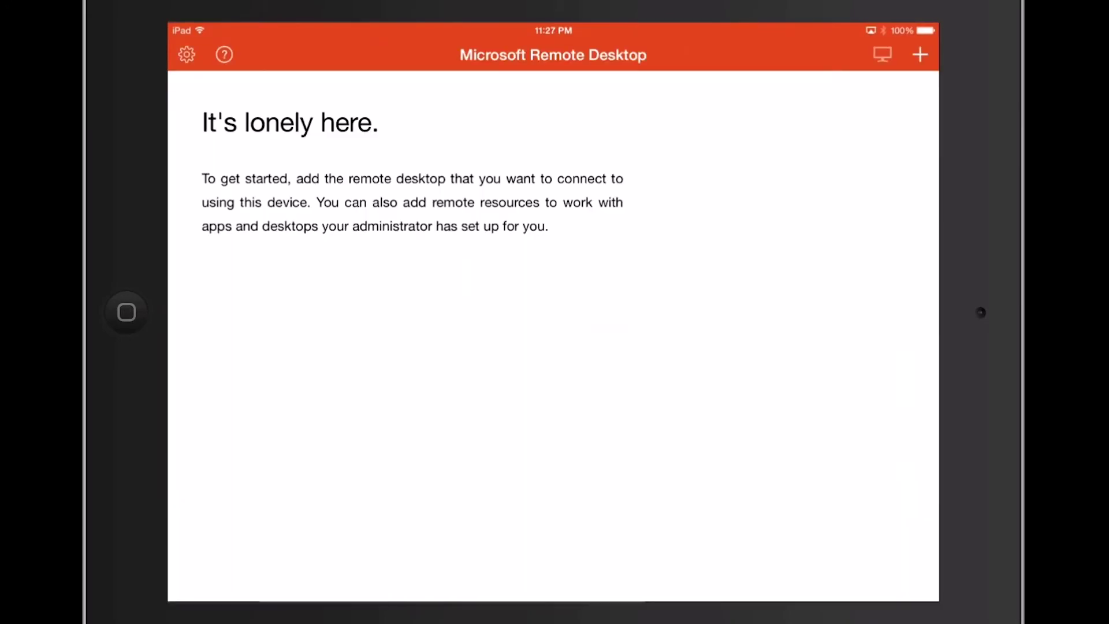
Step: Add a PC or Server connection with PC name 50.18.204.3
left_click(919, 55)
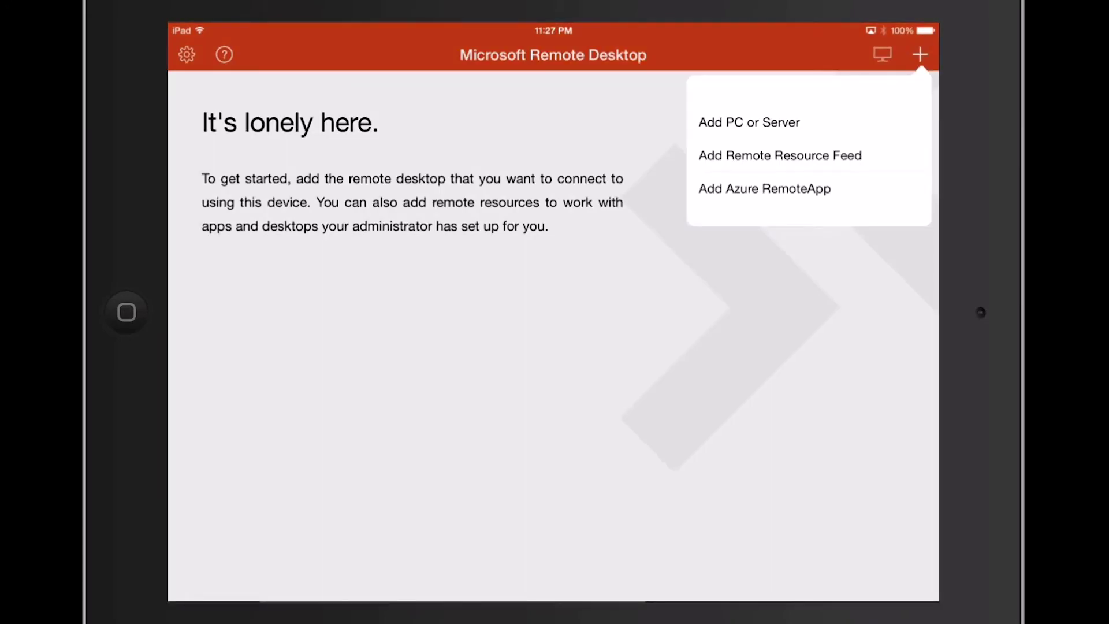
left_click(749, 122)
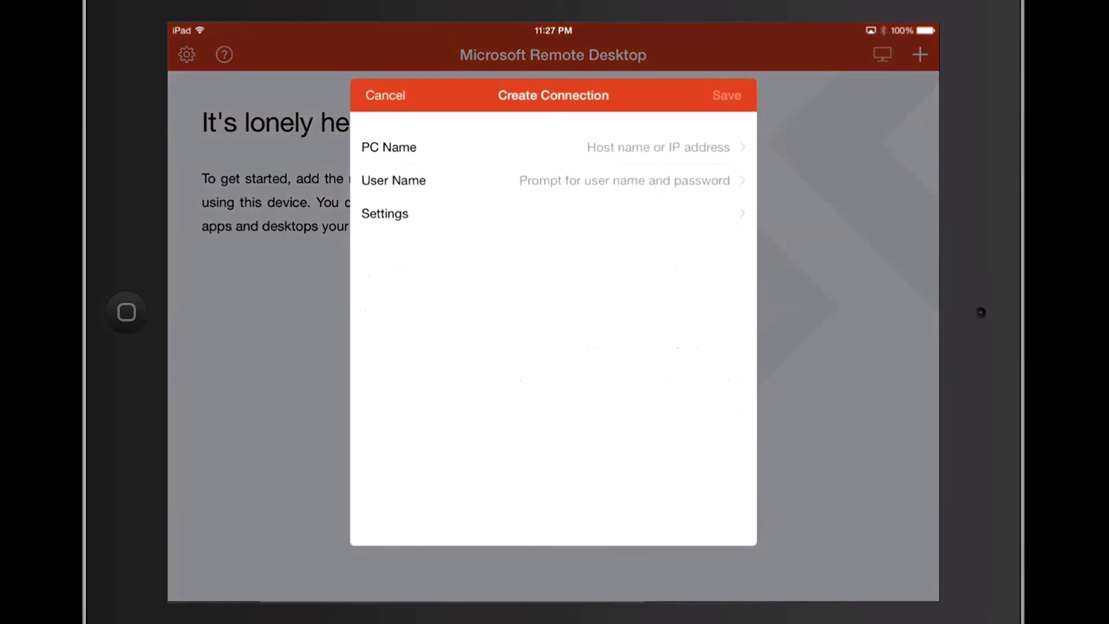
left_click(555, 147)
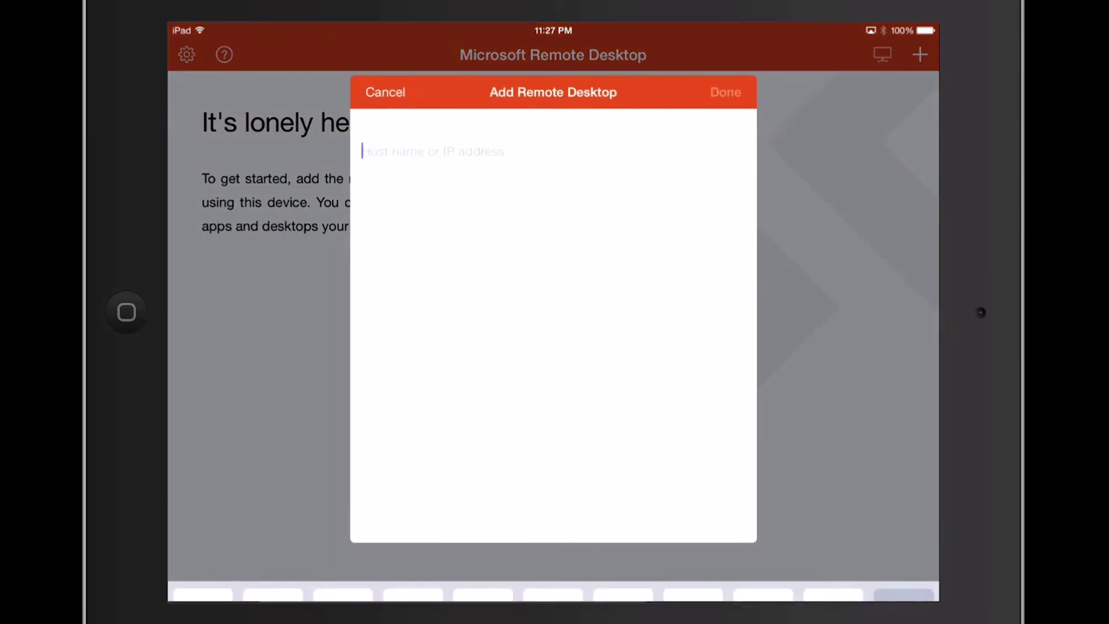
left_click(218, 565)
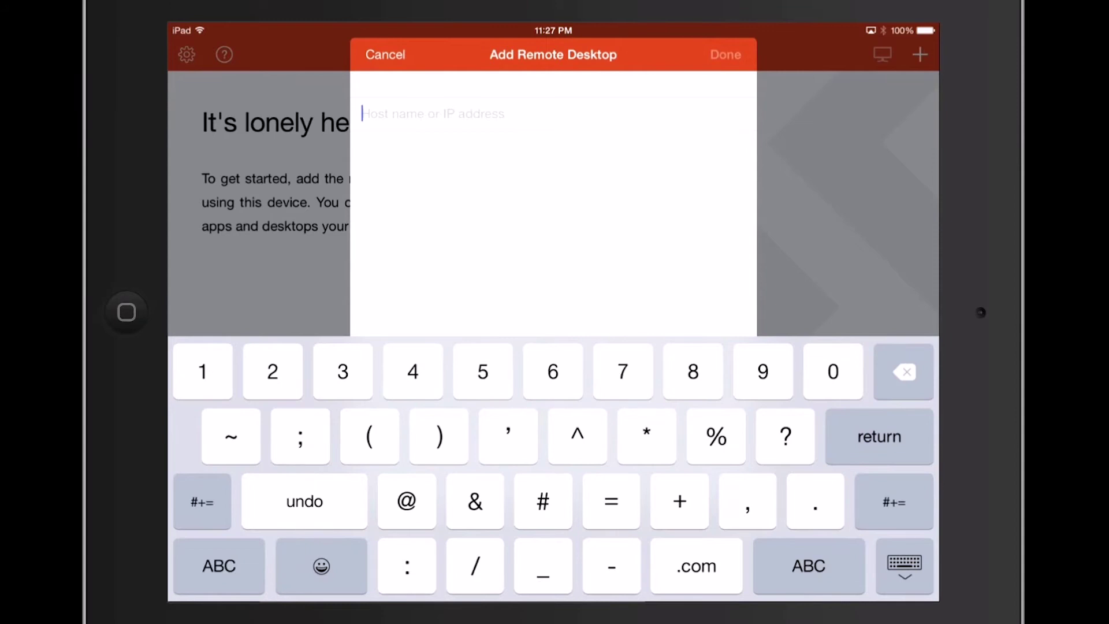
type("50.")
type("18.204.3")
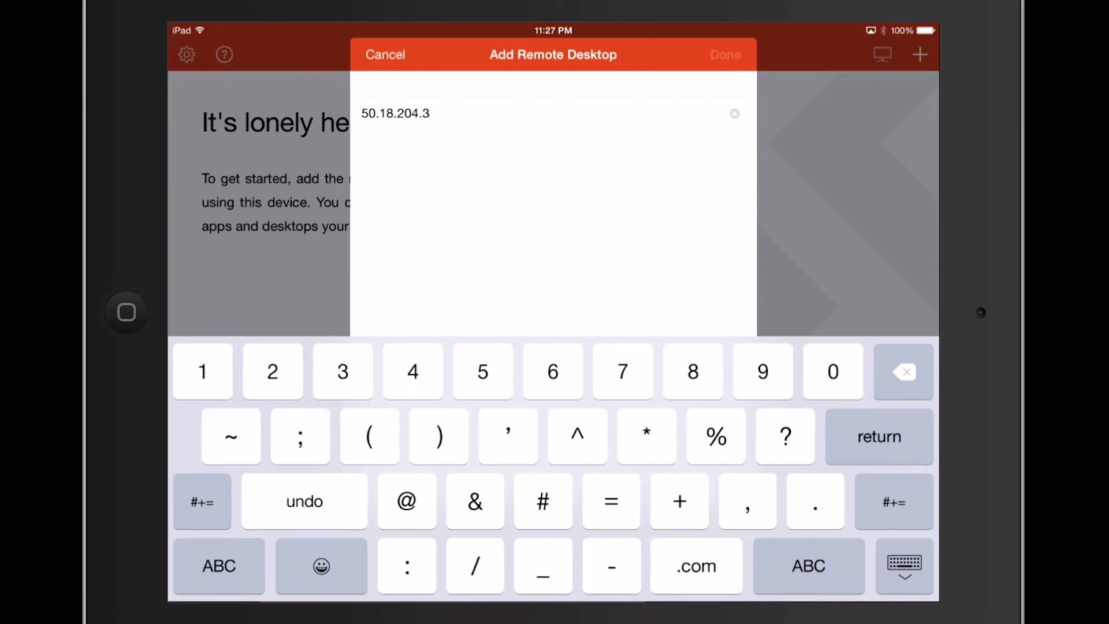
left_click(725, 54)
Step: Attach a saved user account with user name and password to the connection
left_click(563, 181)
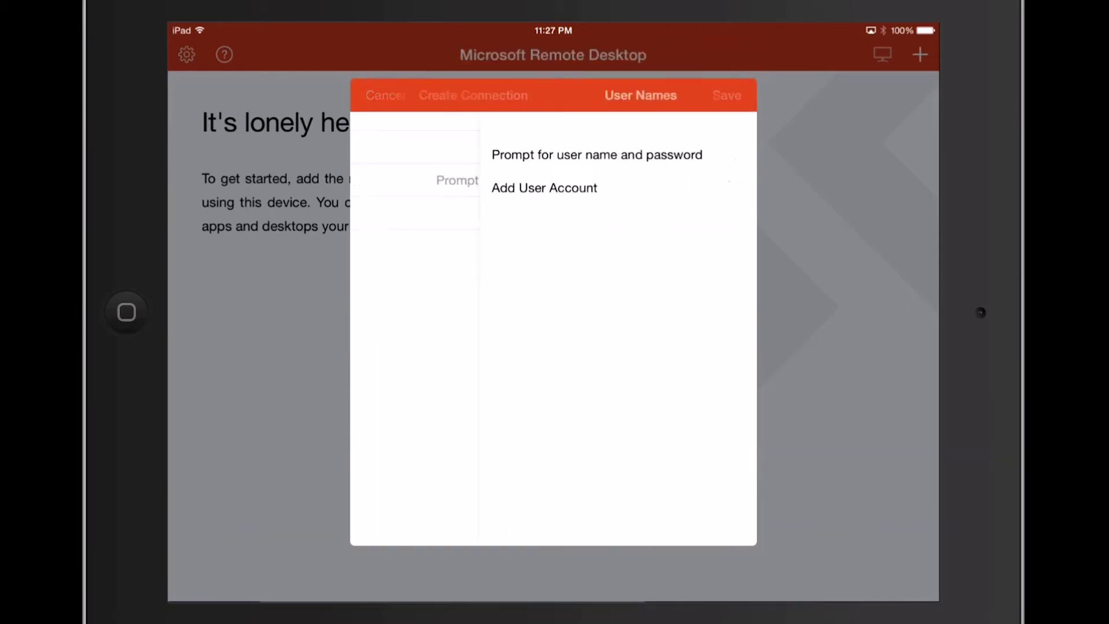
left_click(414, 188)
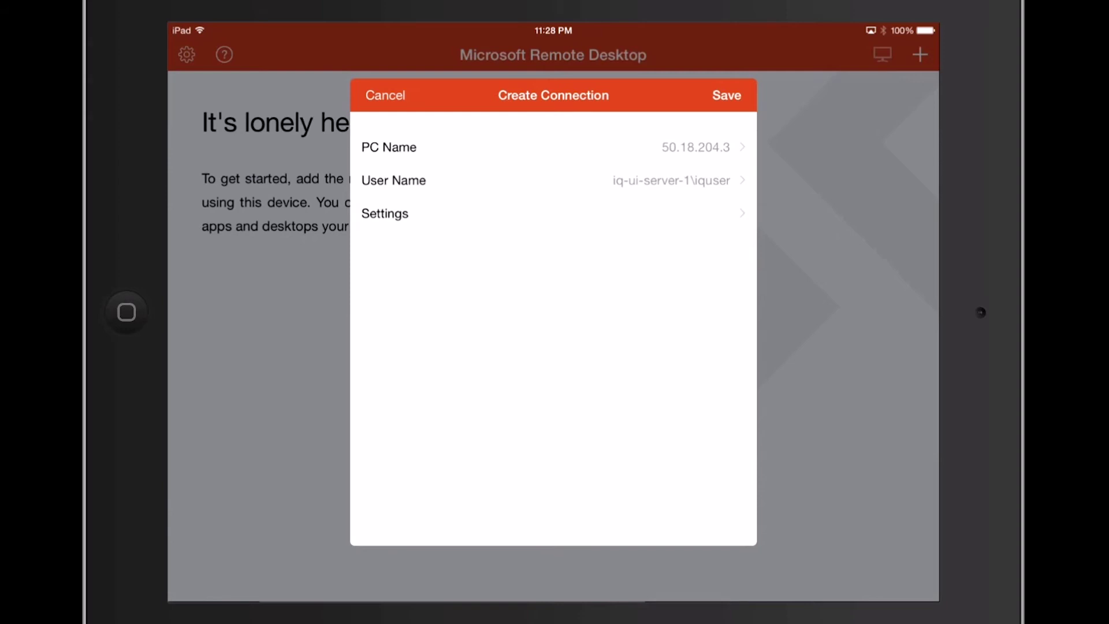
left_click(386, 213)
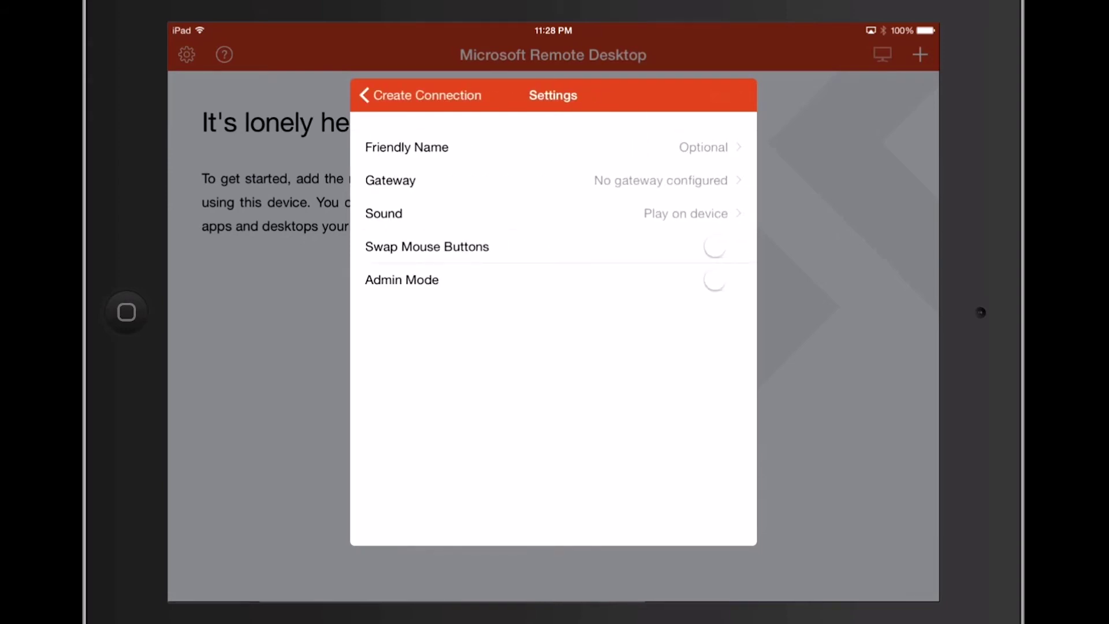
Step: Give the connection the friendly name 'IQ Cloud' and save it
left_click(406, 147)
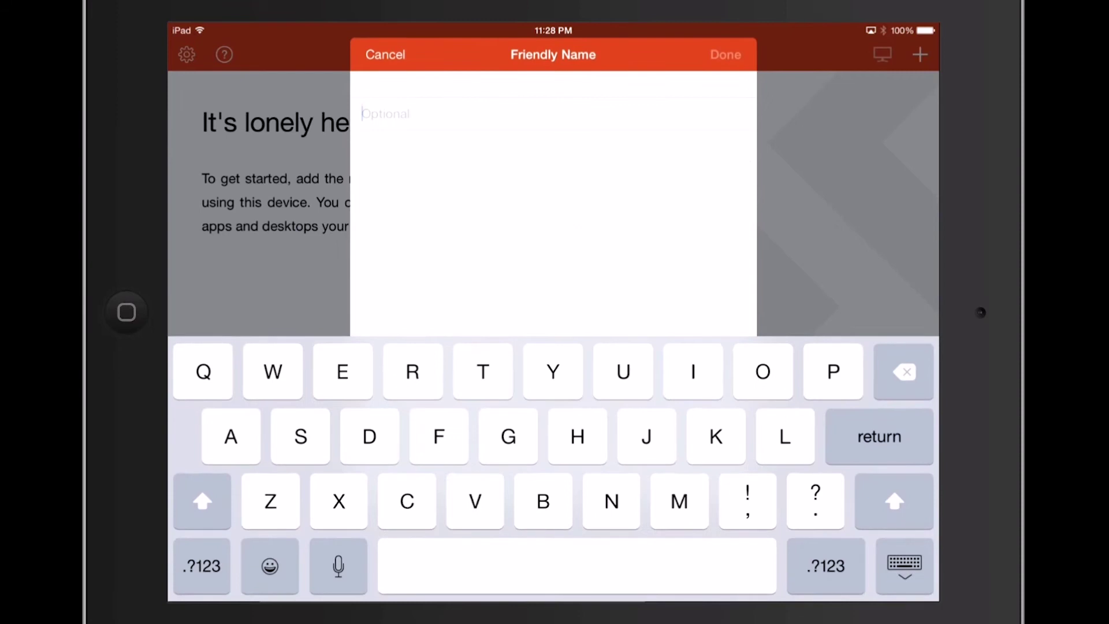
type("IQ ")
type("Clou")
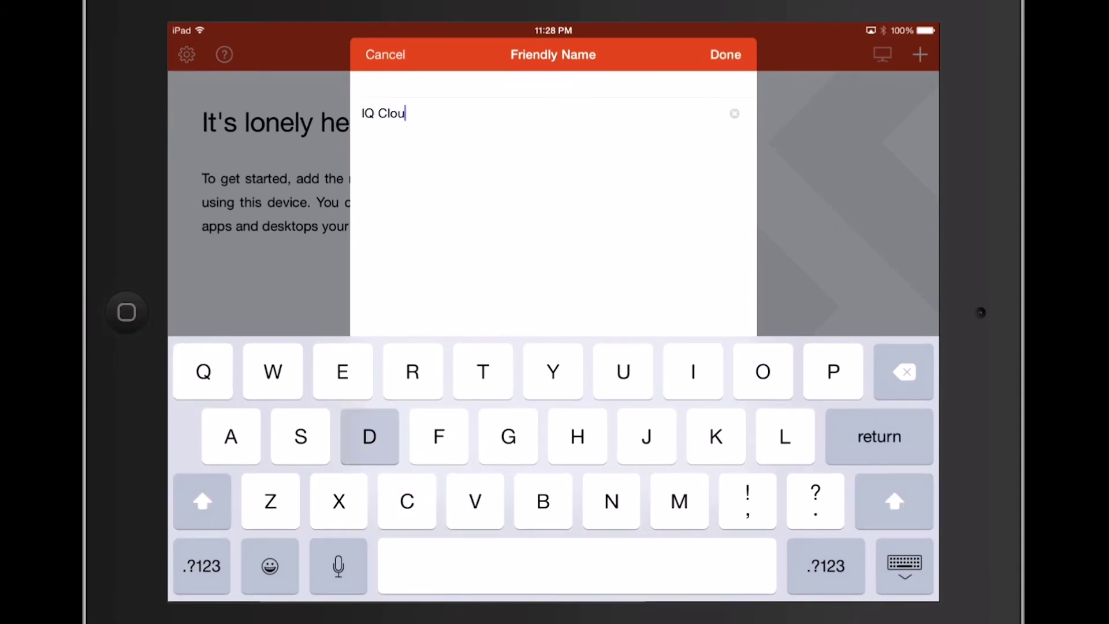
type("d")
left_click(725, 53)
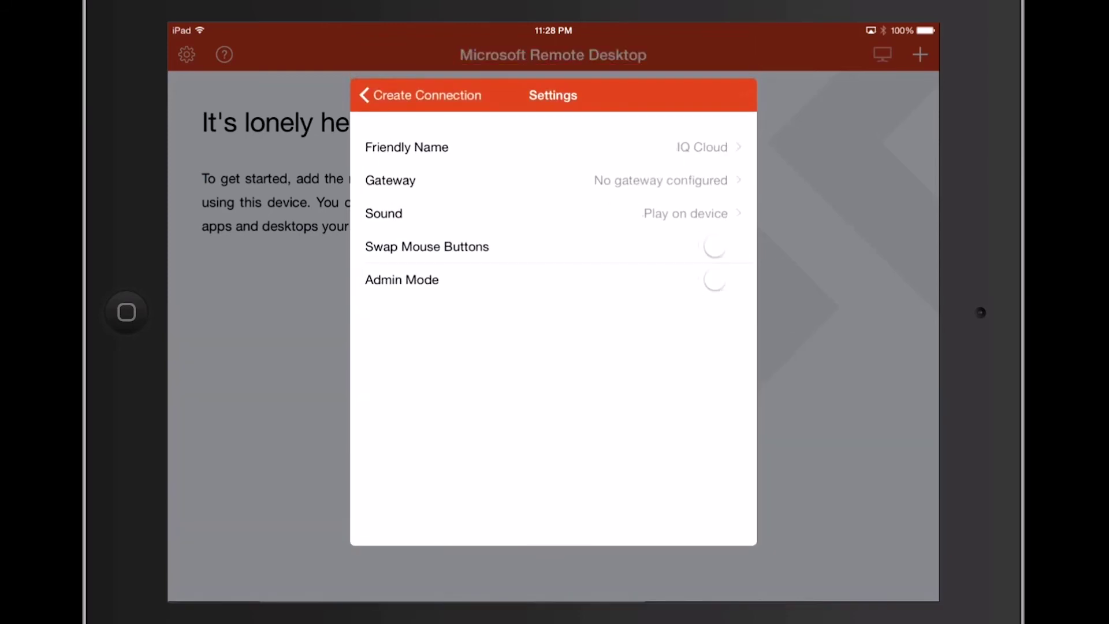
left_click(423, 96)
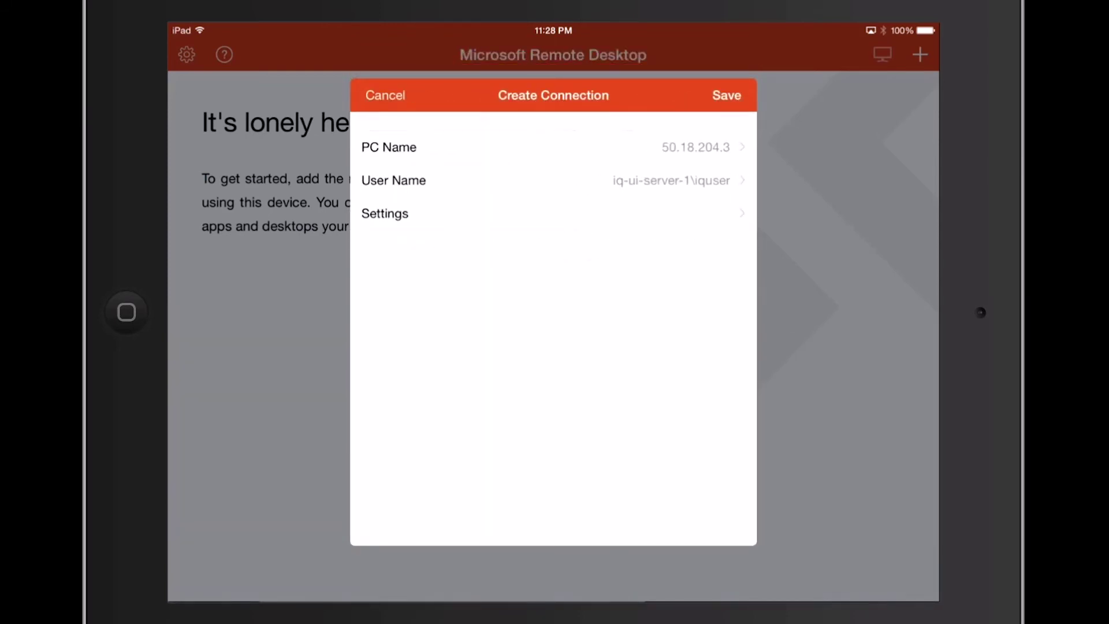
left_click(726, 95)
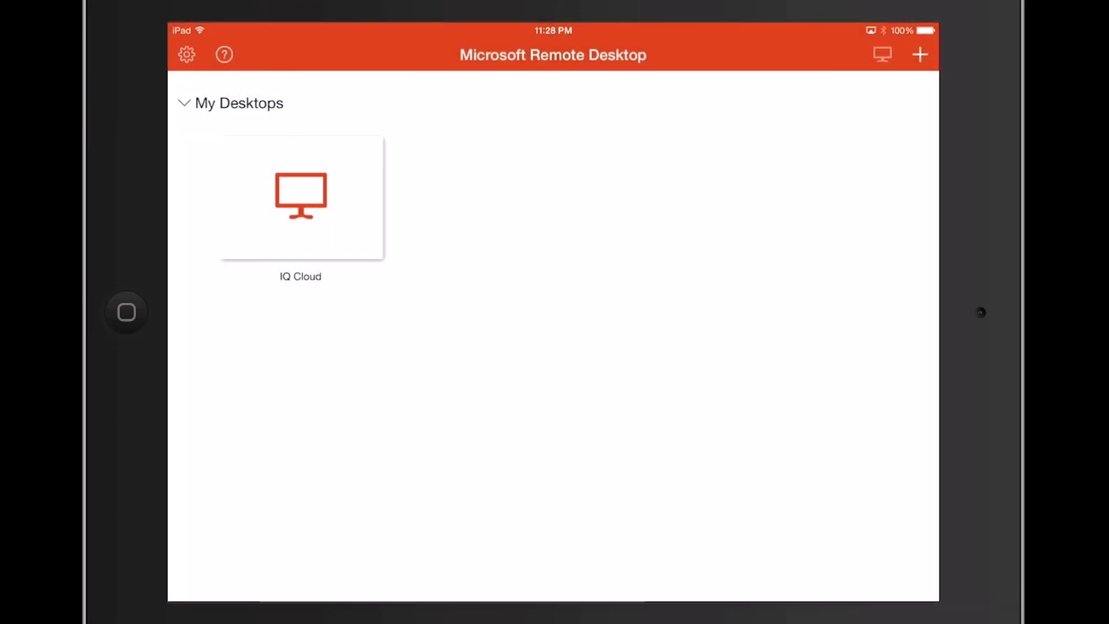
Step: Launch IQ Cloud and accept its certificate with 'Don't ask me again' enabled
left_click(302, 198)
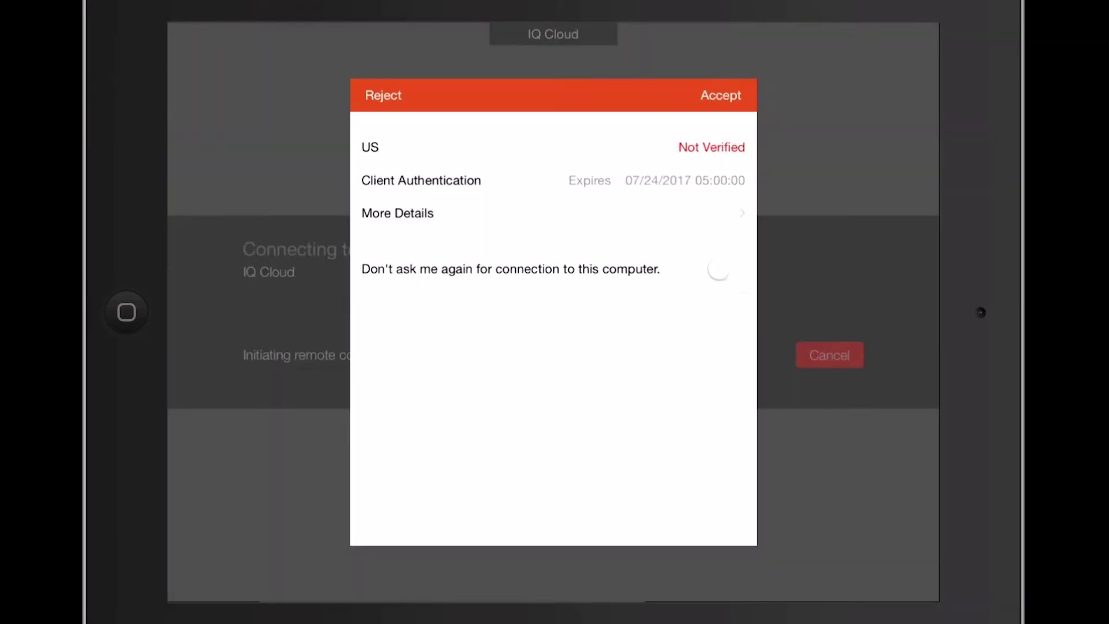
left_click(726, 269)
left_click(721, 96)
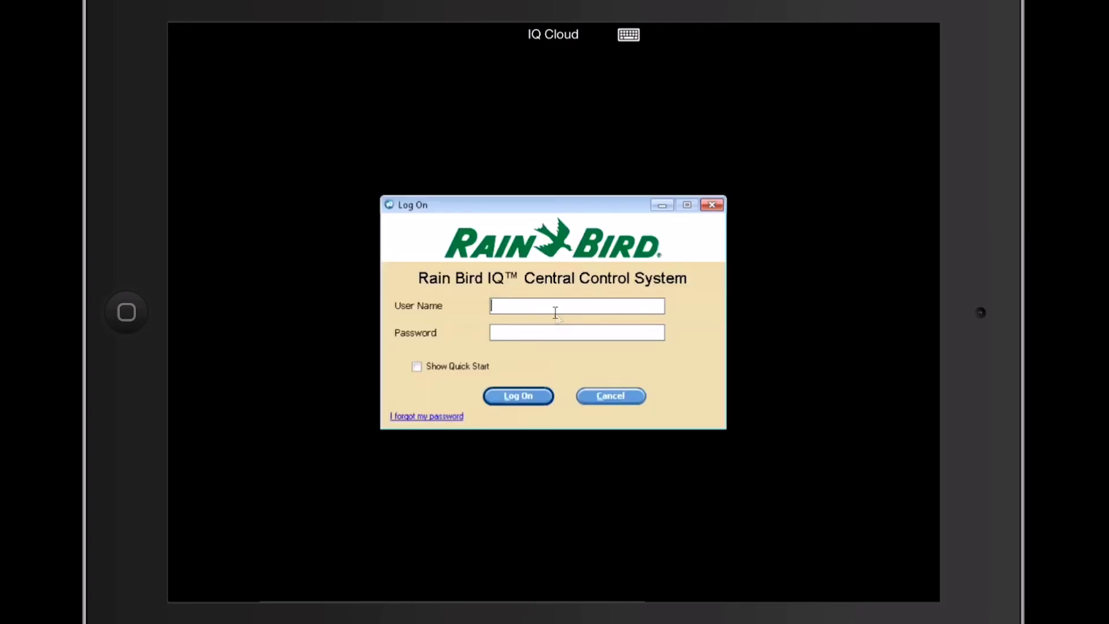
Step: Enter the user name and password in the Rain Bird IQ log-on window and submit
left_click(556, 312)
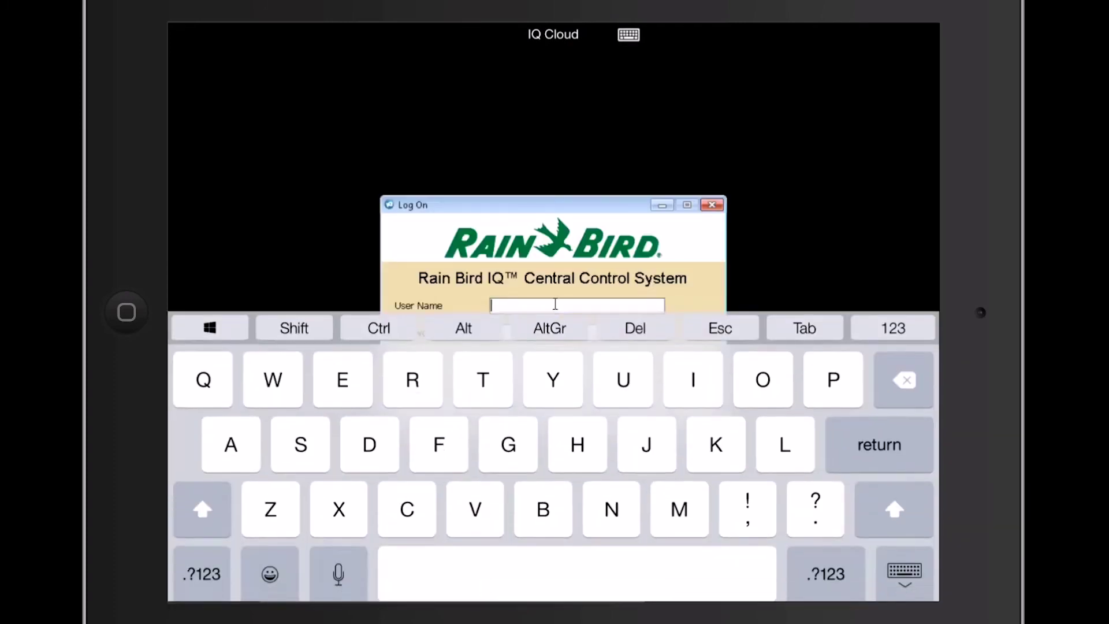
type("i")
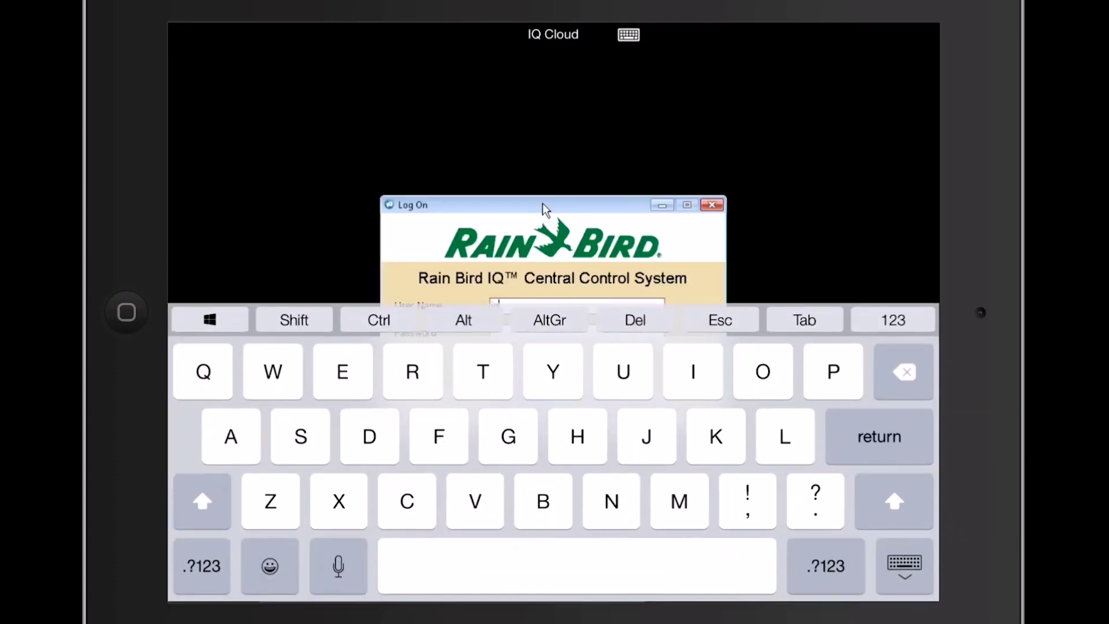
type("qclouddemo")
key("Tab")
type("iqc")
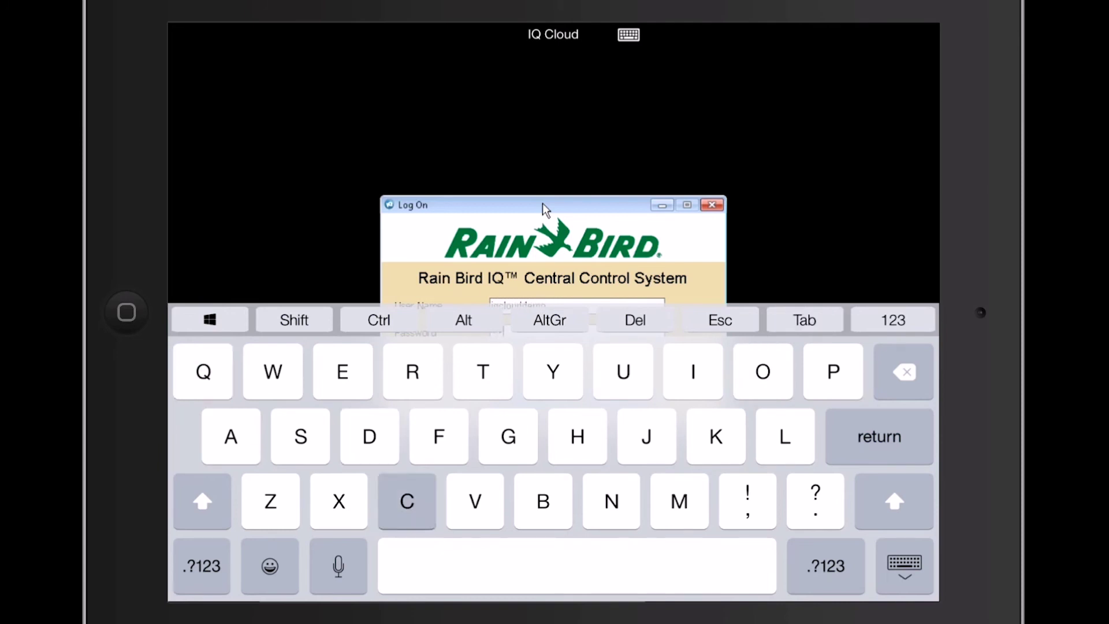
type("louddemo")
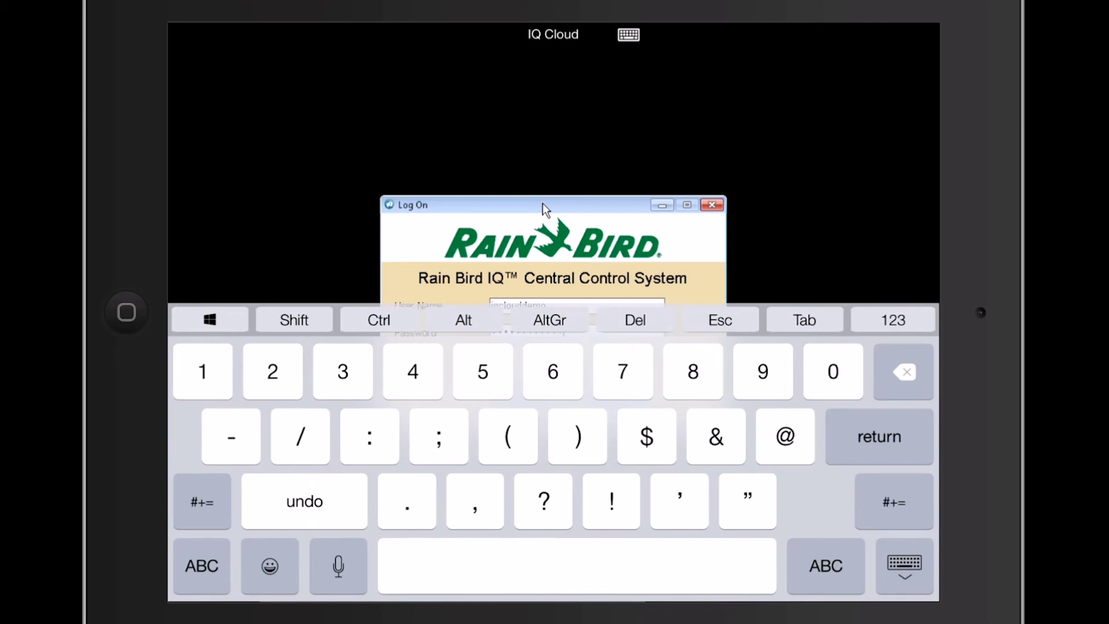
key("Return")
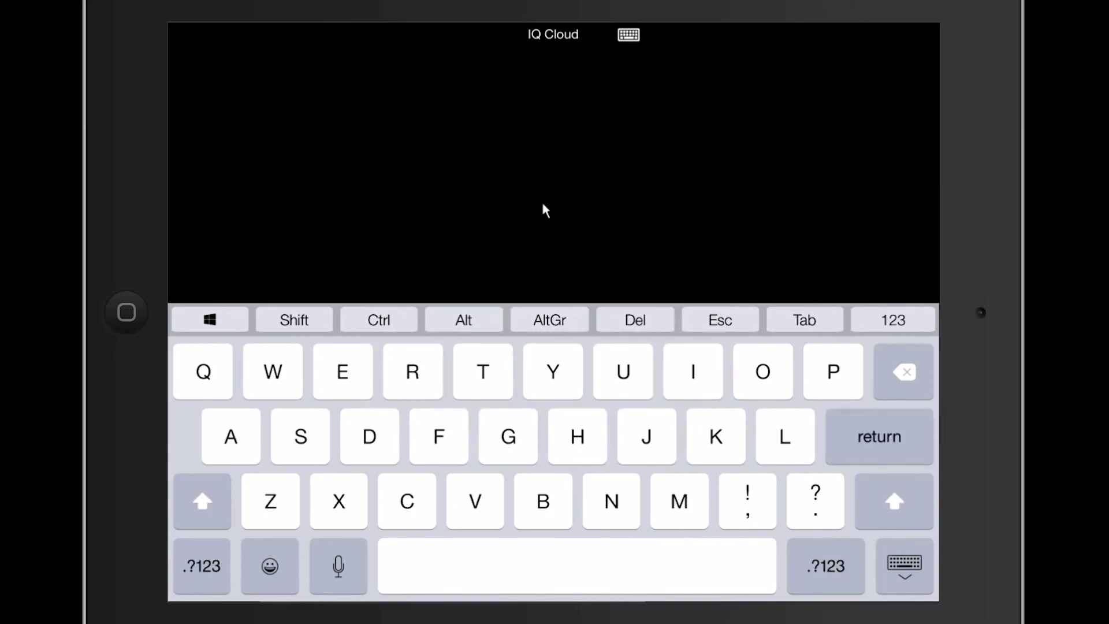